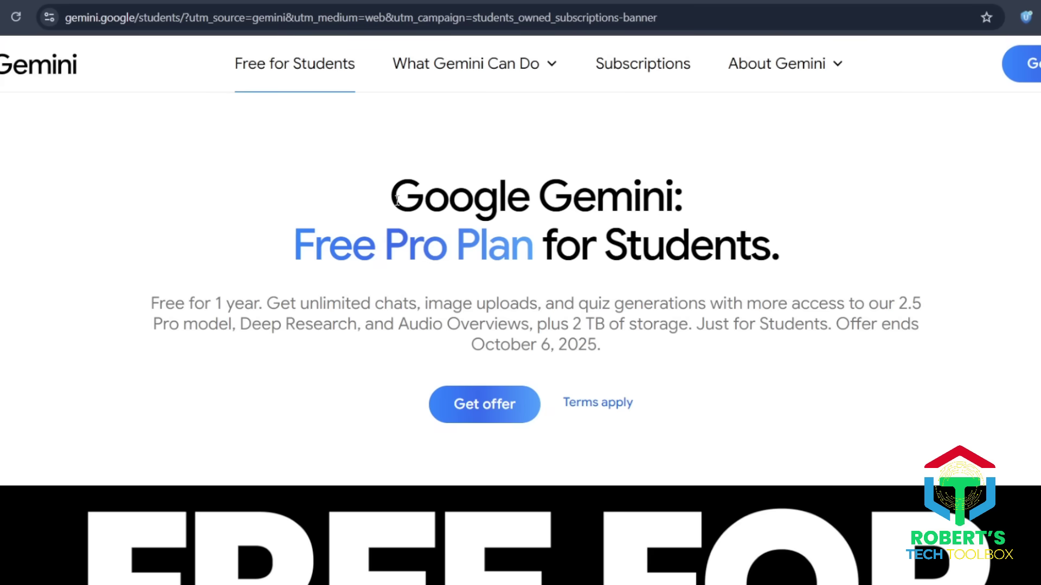
Step: Highlight the Free Pro Plan for Students headline and the eligible-countries line in the terms
left_click_drag(398, 200, 808, 255)
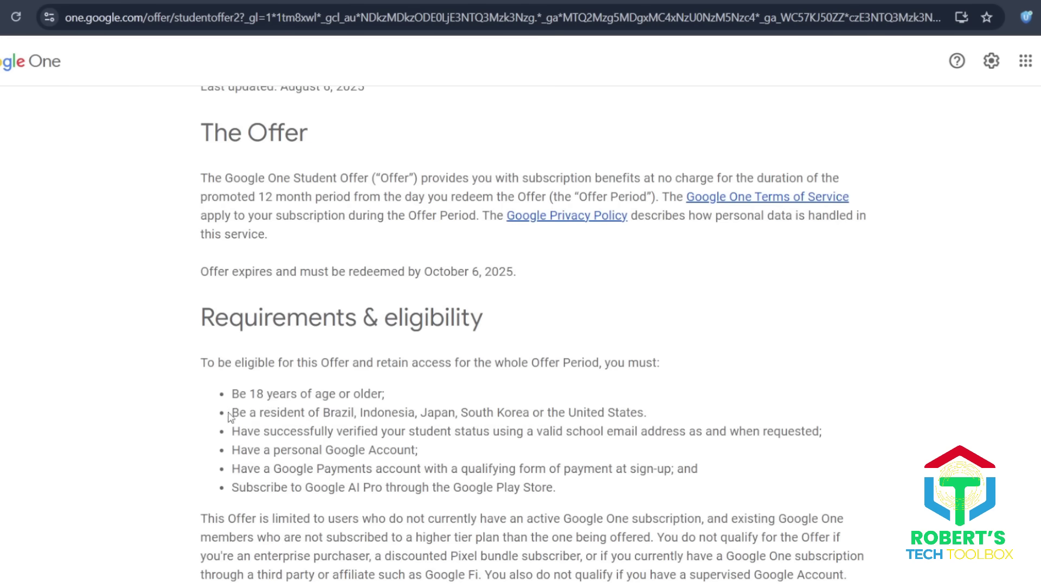
left_click_drag(232, 413, 684, 421)
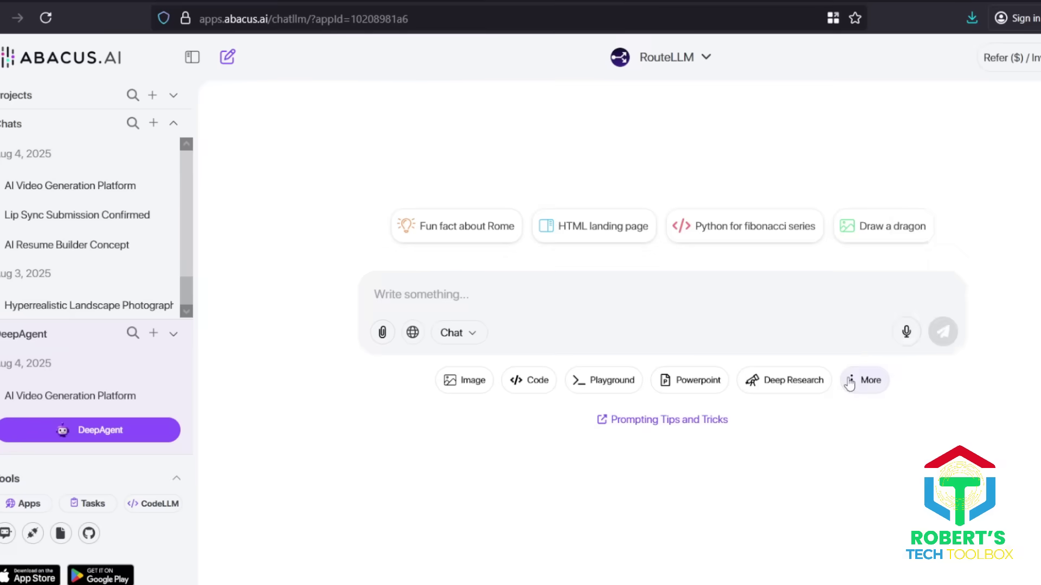
Step: Look through the video generation models without changing the selection
left_click(864, 381)
left_click(929, 314)
left_click(468, 211)
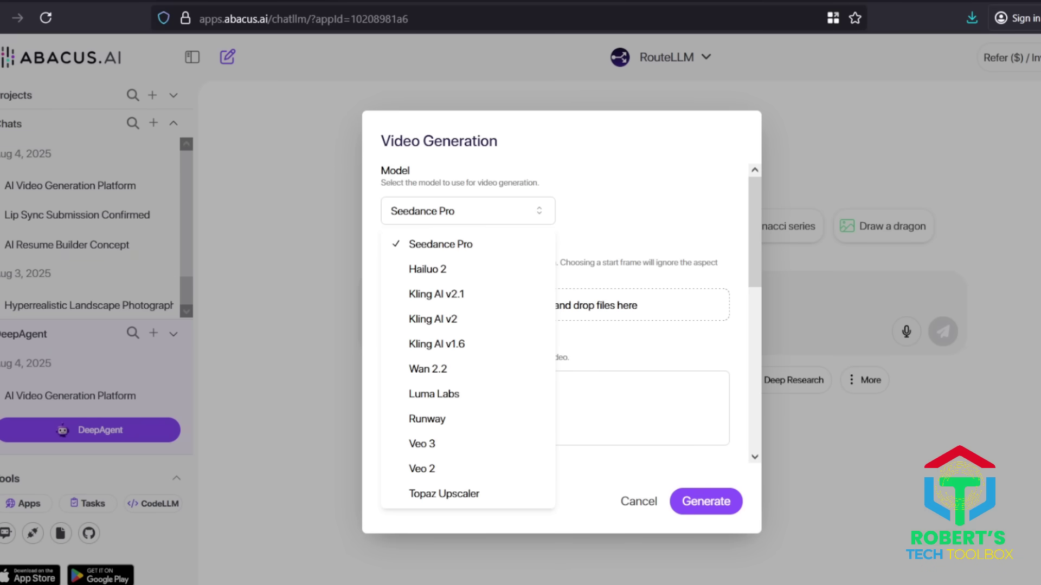
key("Escape")
key("Escape")
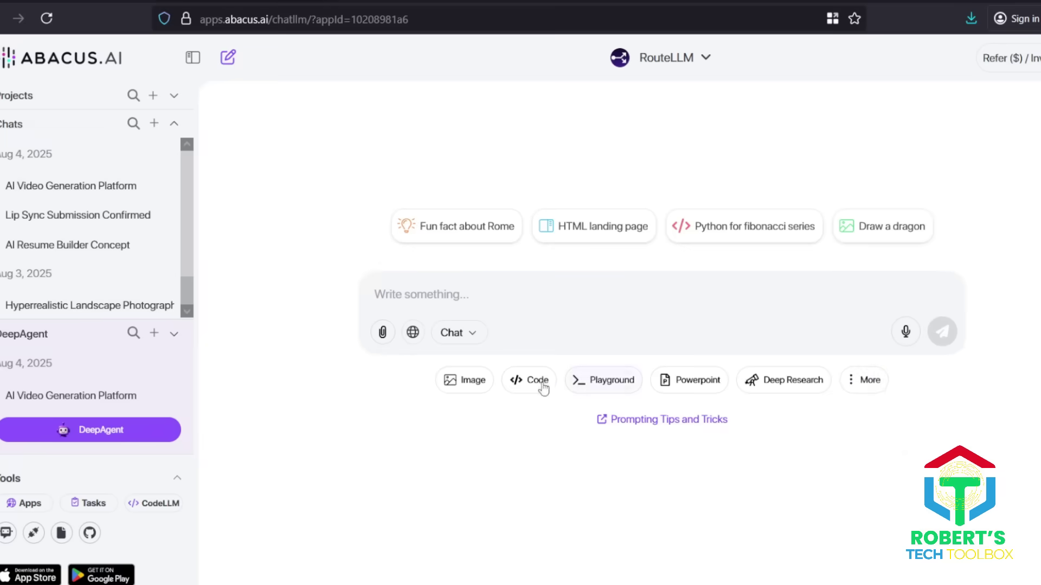
Step: Browse the image generation models and cancel the image settings unchanged
left_click(472, 380)
left_click(528, 211)
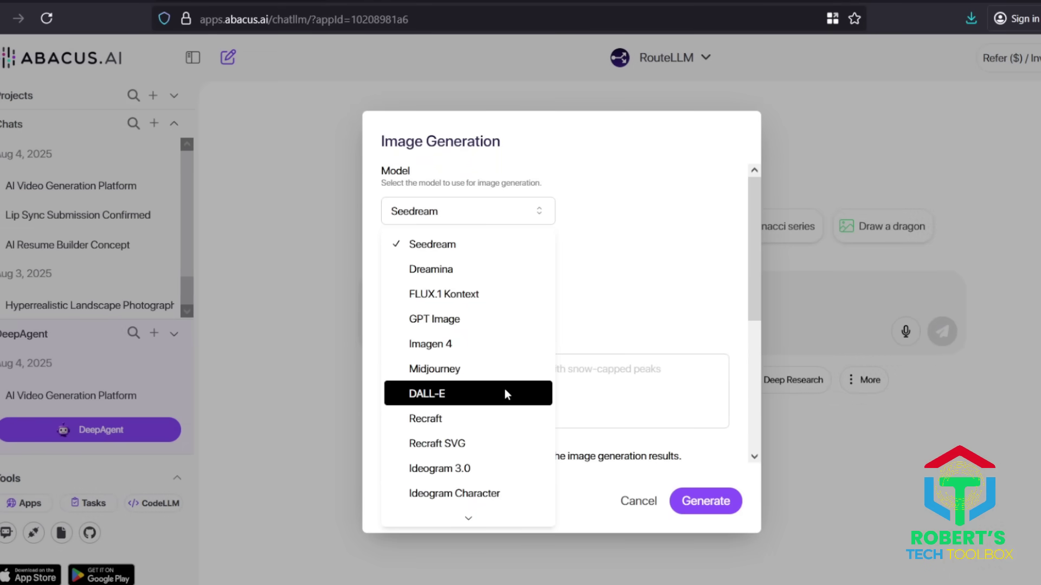
scroll(502, 451, "down", 1)
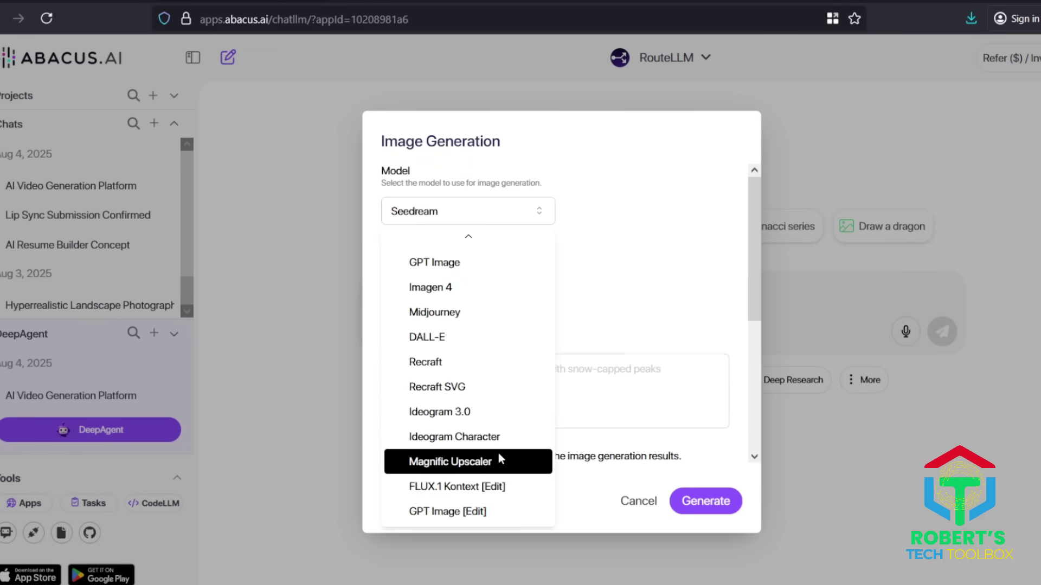
scroll(481, 382, "up", 1)
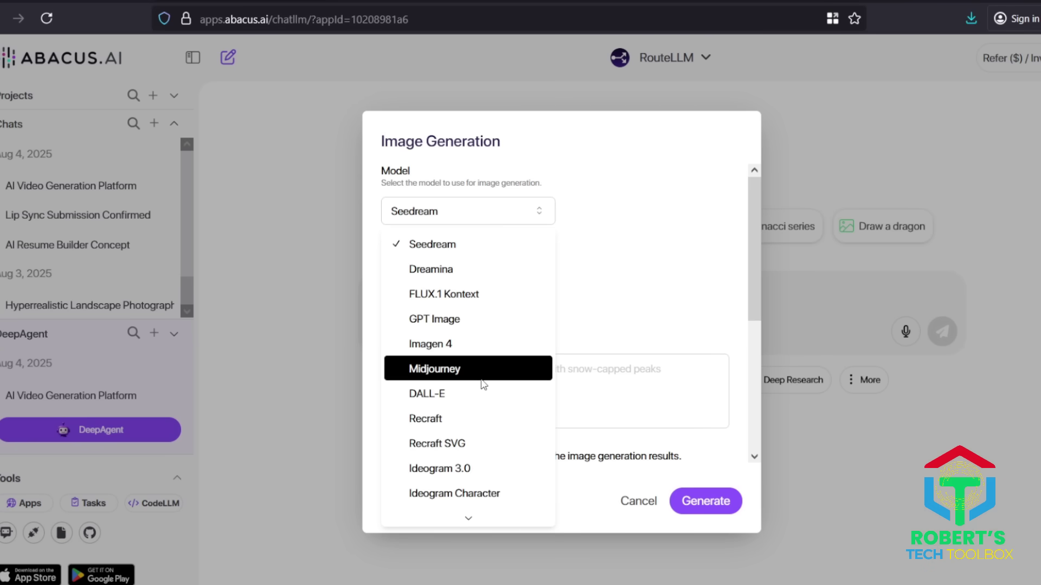
left_click(640, 319)
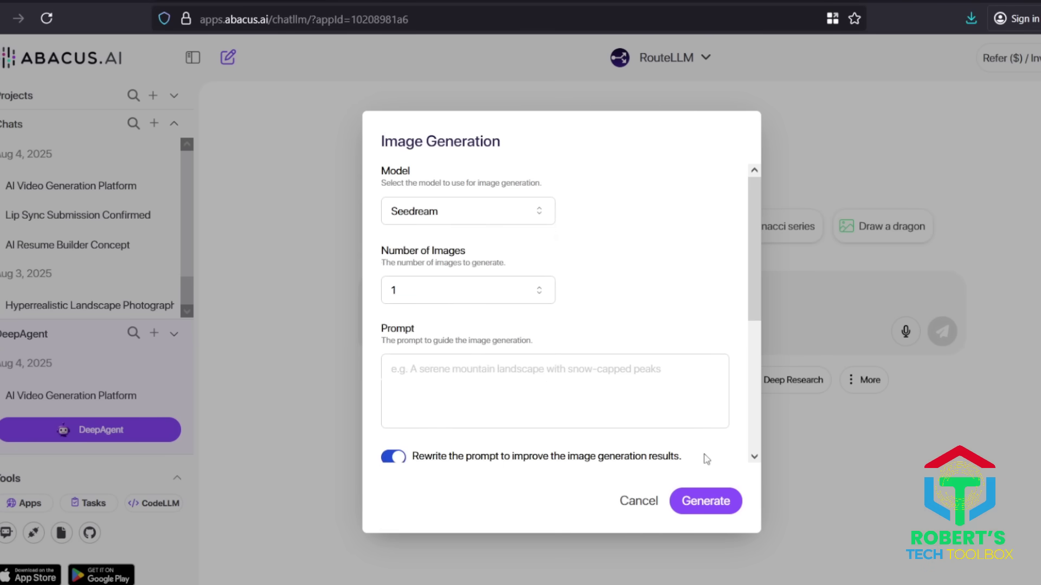
left_click(639, 501)
Step: Review the chat model list, keep RouteLLM selected, and scroll down the page
left_click(667, 57)
scroll(653, 239, "down", 10)
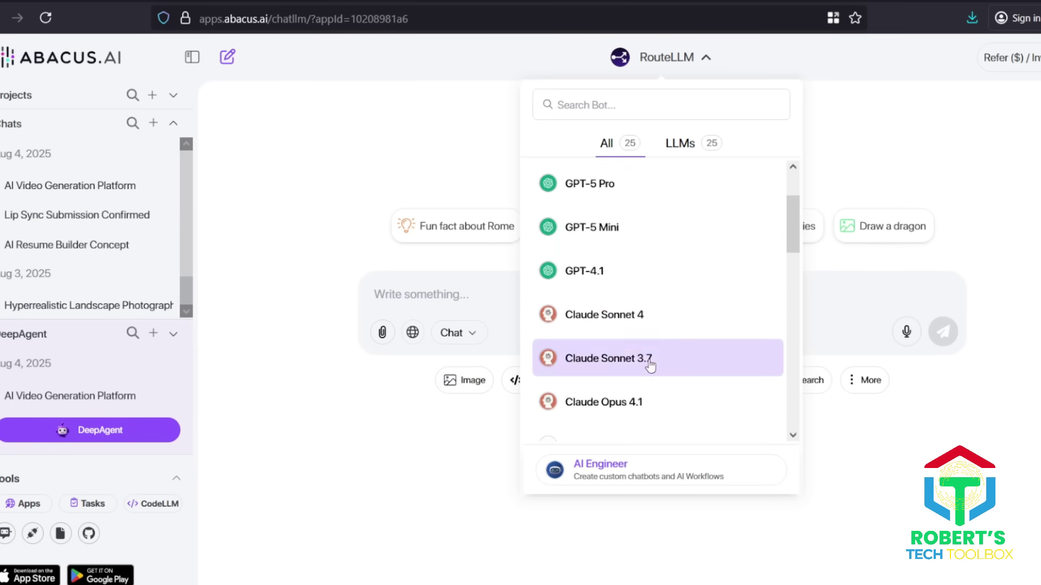
left_click(875, 163)
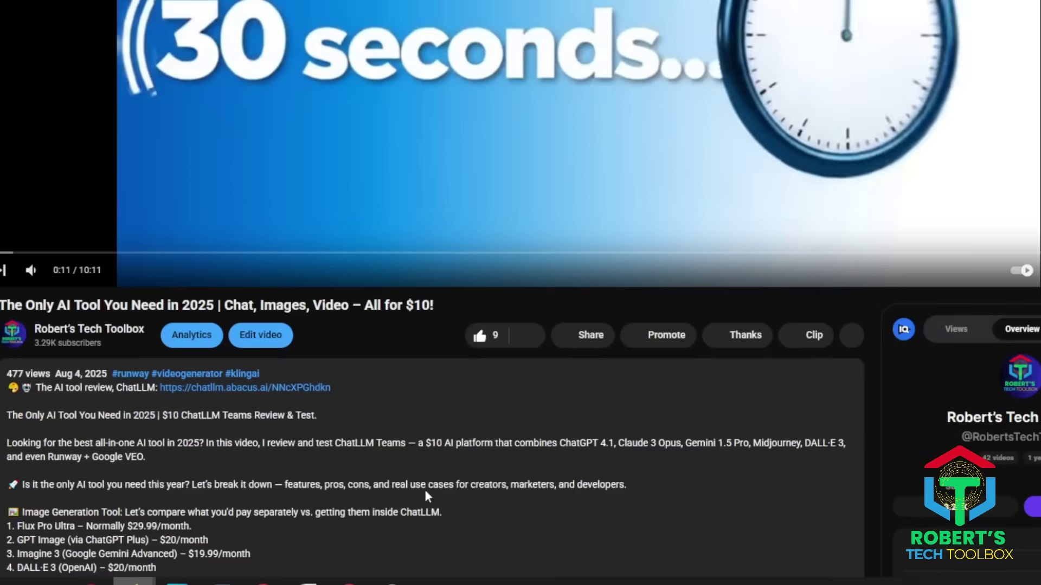
scroll(402, 487, "down", 3)
scroll(377, 488, "down", 1)
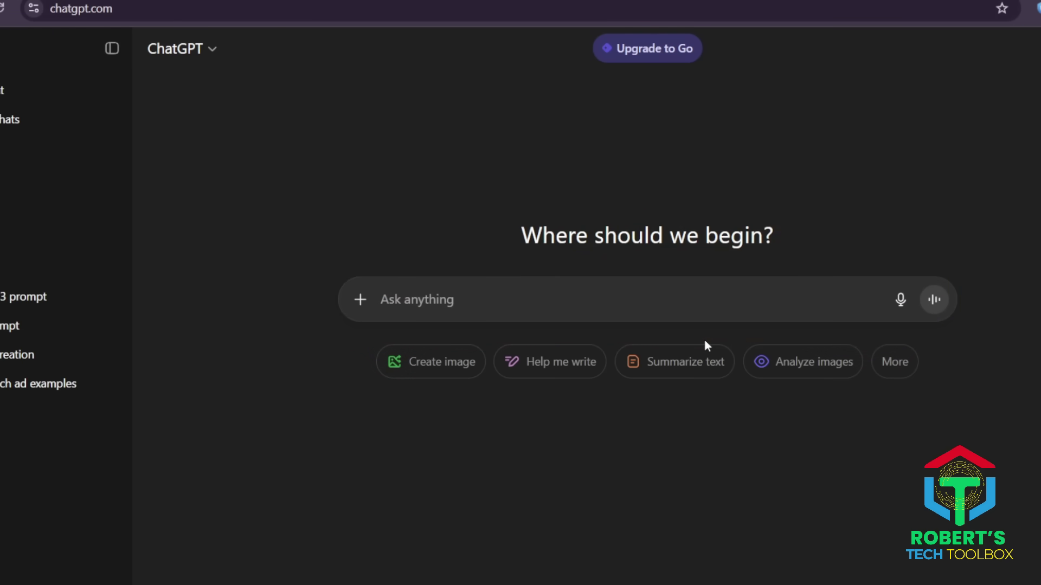
Step: Copy the whole #1 Movie Style Product Ad JSON template from Word into ChatGPT's message box
left_click_drag(315, 230, 735, 468)
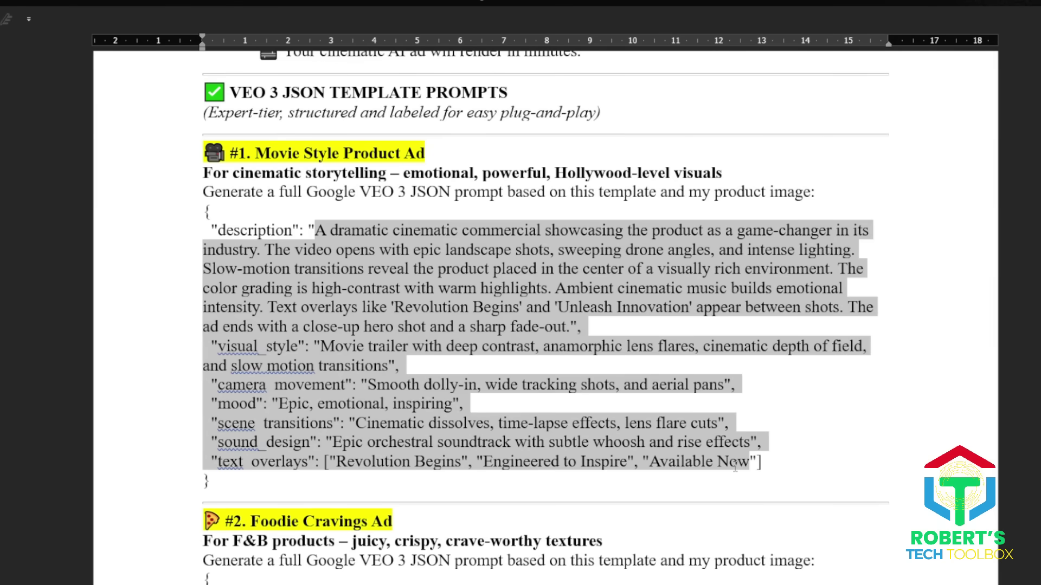
left_click(563, 368)
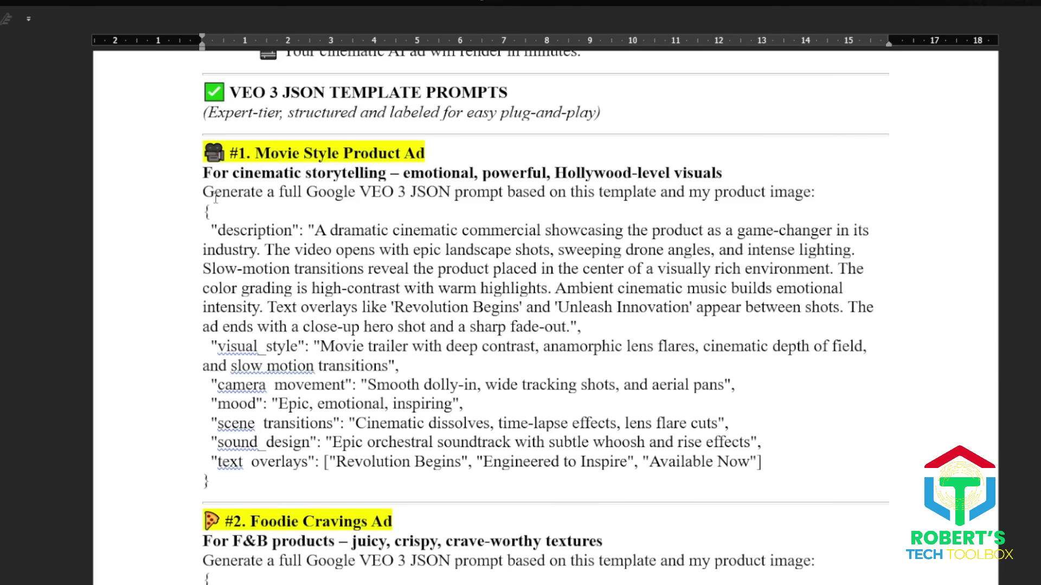
left_click_drag(204, 192, 323, 477)
right_click(317, 260)
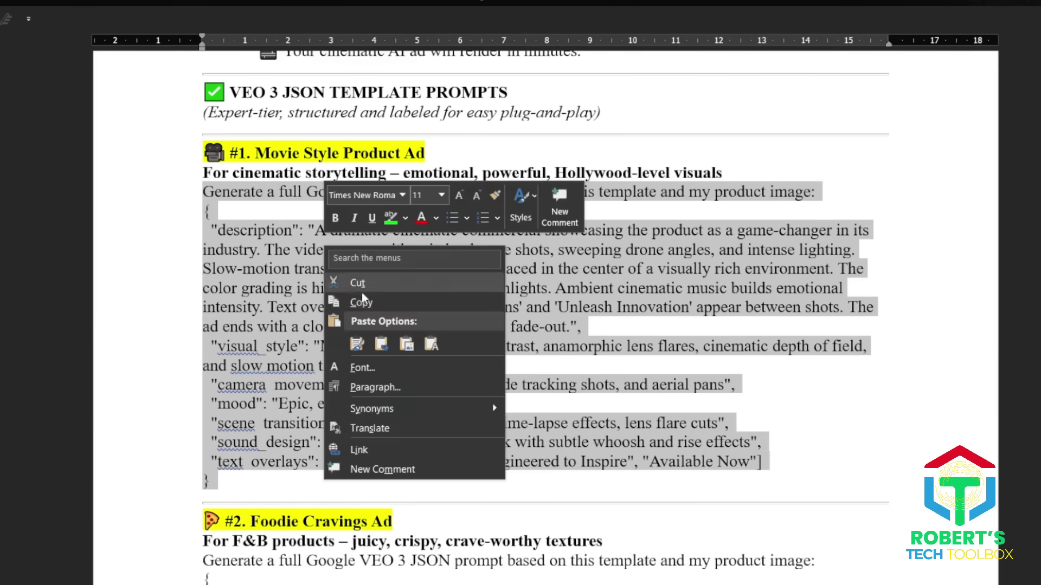
left_click(372, 309)
key("alt+Tab")
key("ctrl+v")
Step: Attach the watch product image to the template message and send it to ChatGPT
left_click(358, 505)
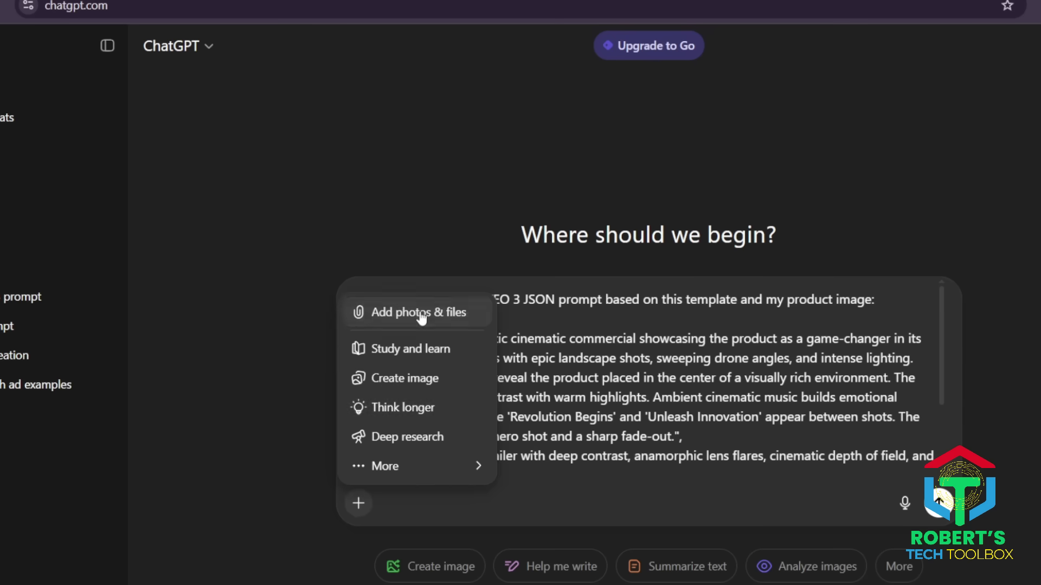
left_click(418, 315)
double_click(313, 466)
key("Return")
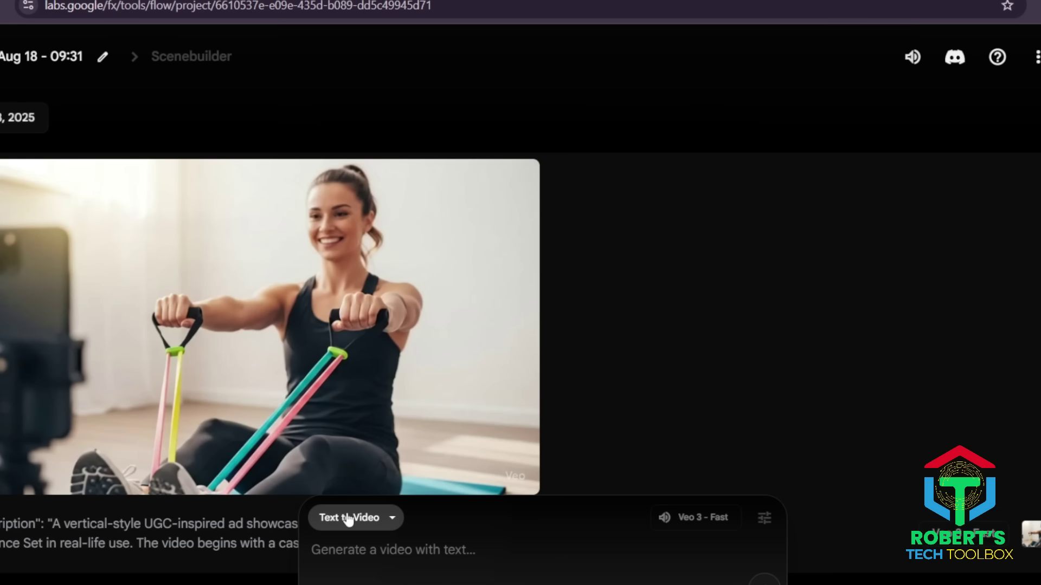
left_click(349, 520)
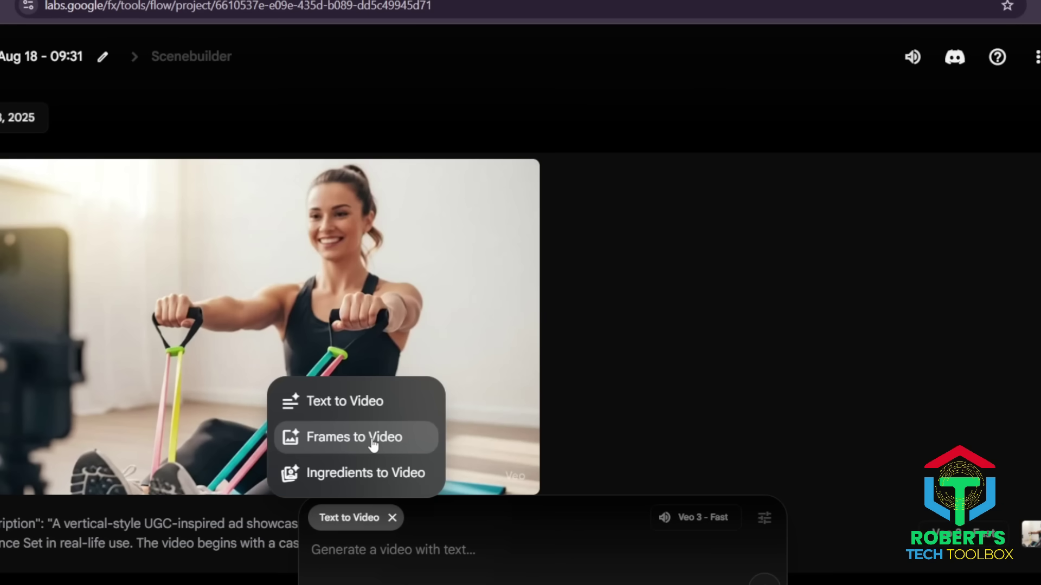
Step: Switch Flow to Frames to Video and paste the watch JSON prompt
left_click(373, 444)
left_click(387, 563)
key("ctrl+v")
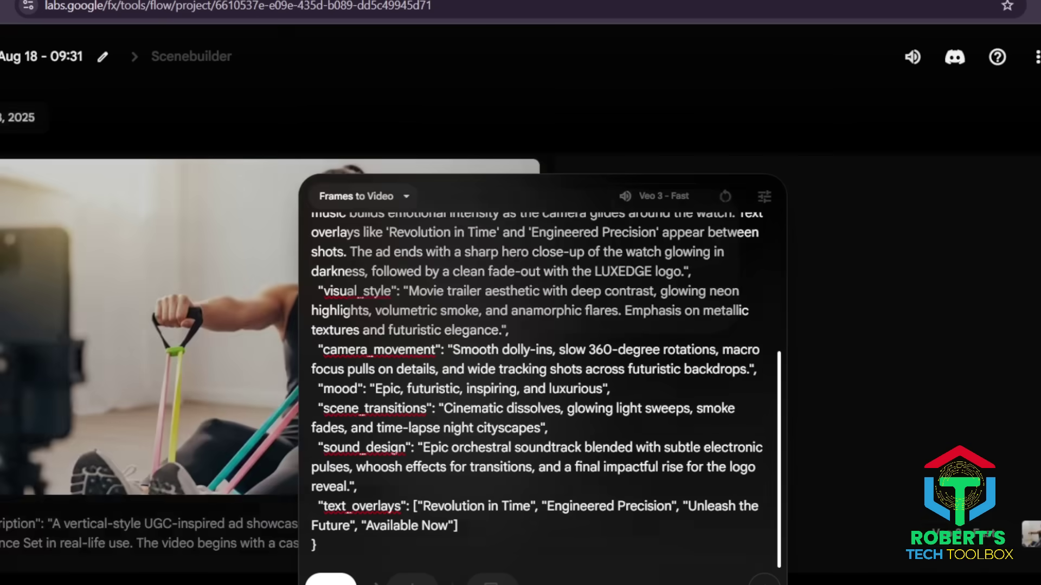
Step: Upload the watch photo as the starting frame and paste the unboxing JSON prompt
left_click(331, 580)
left_click(540, 250)
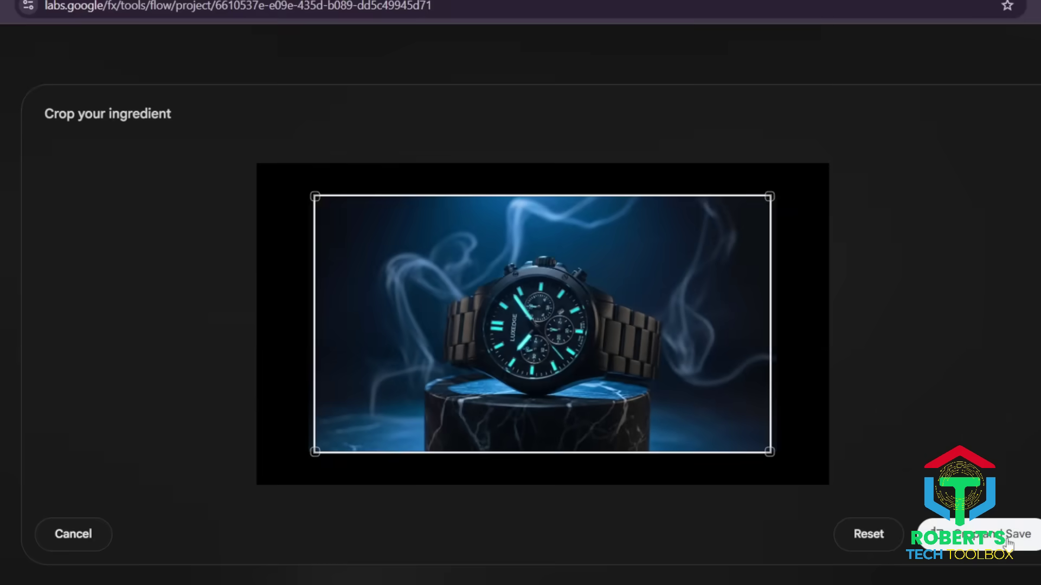
left_click(1010, 534)
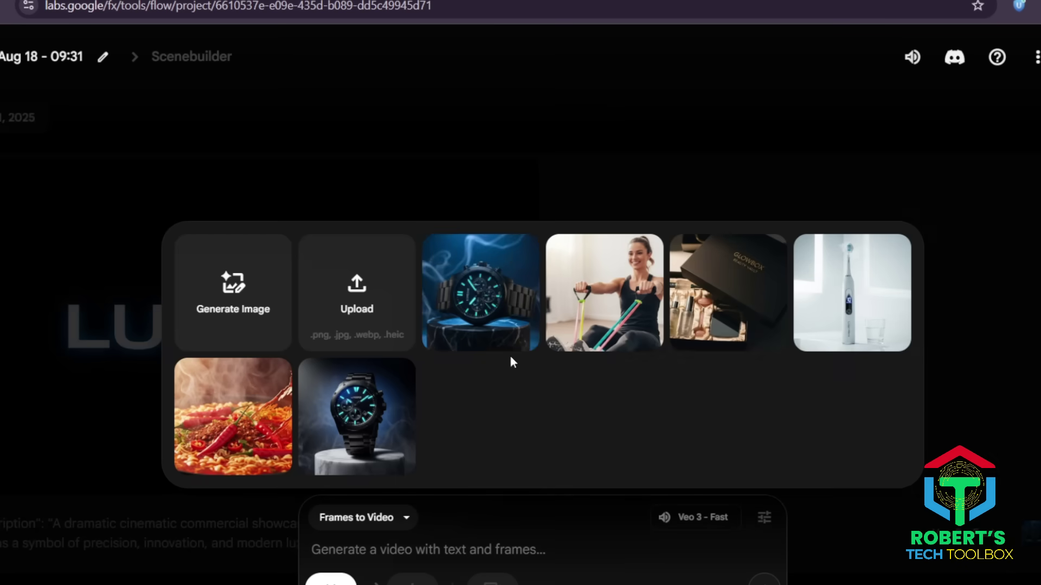
left_click(636, 523)
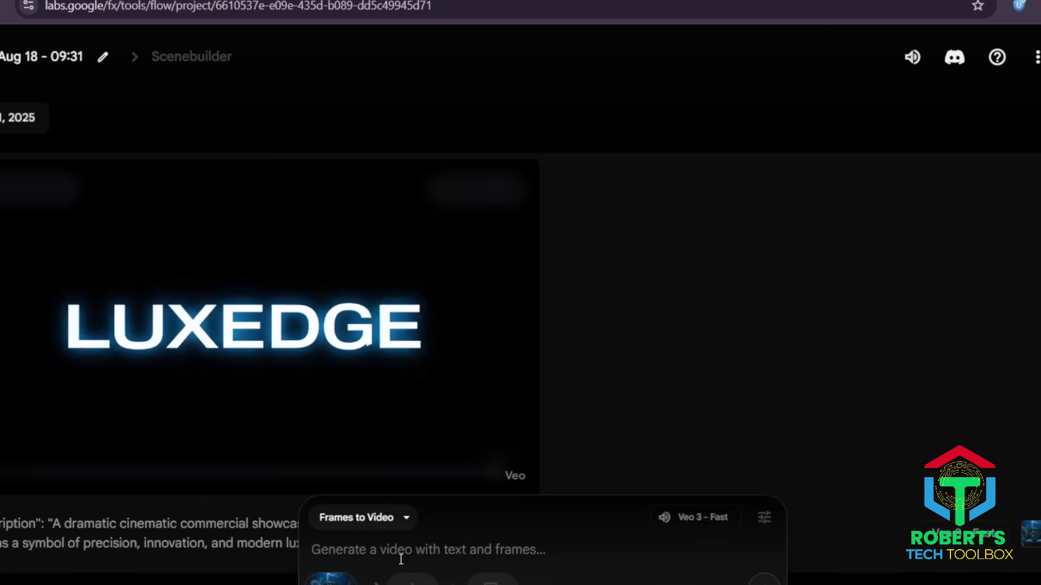
key("ctrl+v")
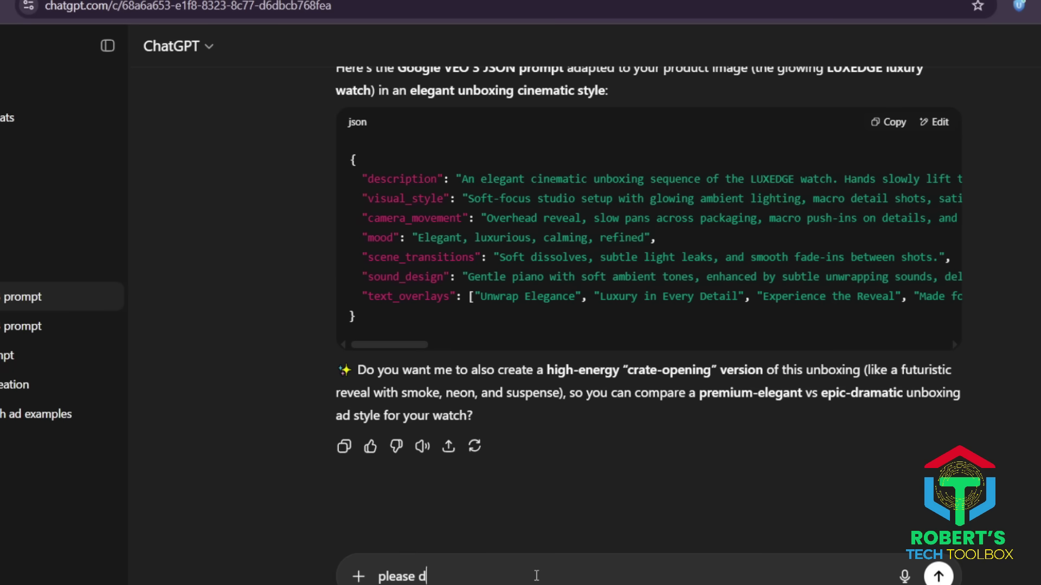
Step: Send ChatGPT the crate-opening template after the words 'please do for:'
type("o for:")
key("ctrl+v")
key("Return")
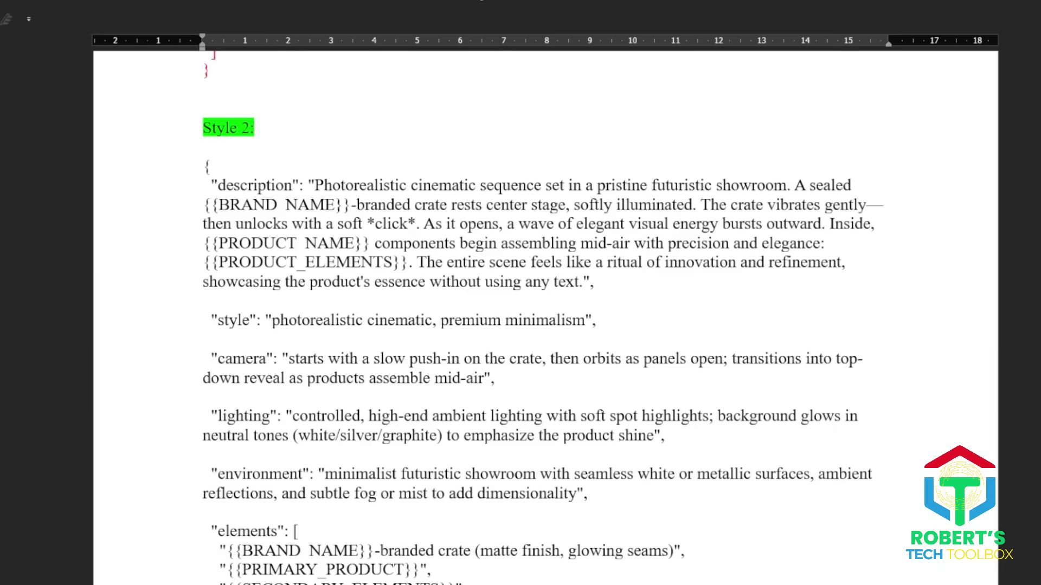
Step: Extend the Word selection down to the end of the document
key("shift+Down")
key("shift+Down")
key("shift+Down")
key("shift+Down")
key("shift+Down")
key("shift+Down")
key("shift+Down")
key("shift+Down")
key("shift+Down")
key("shift+Down")
key("shift+Down")
key("shift+Down")
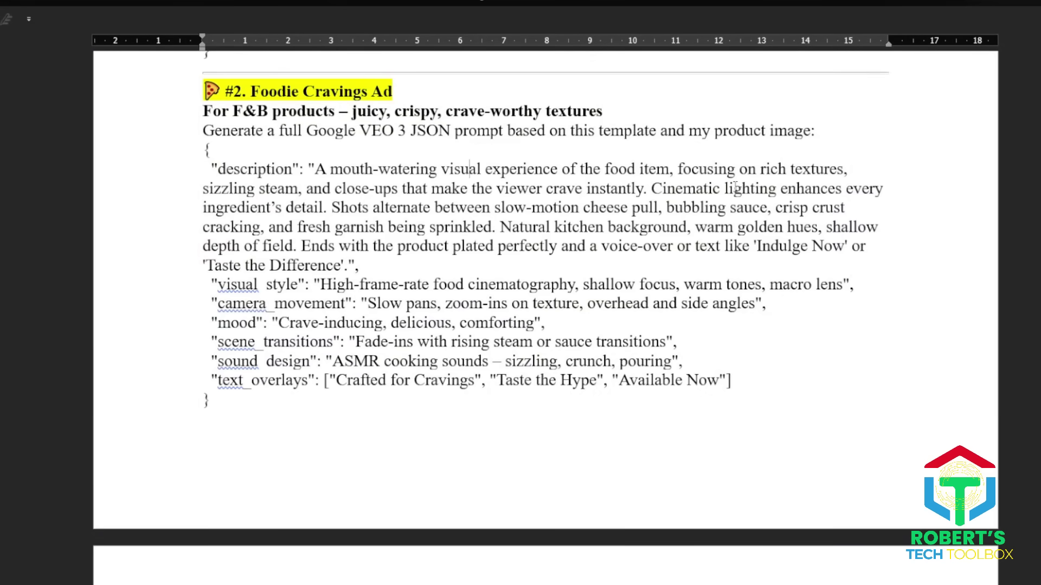
Step: Send ChatGPT the Foodie Cravings template together with the test 22.jpg burger image
left_click_drag(197, 134, 453, 404)
right_click(358, 209)
left_click(379, 264)
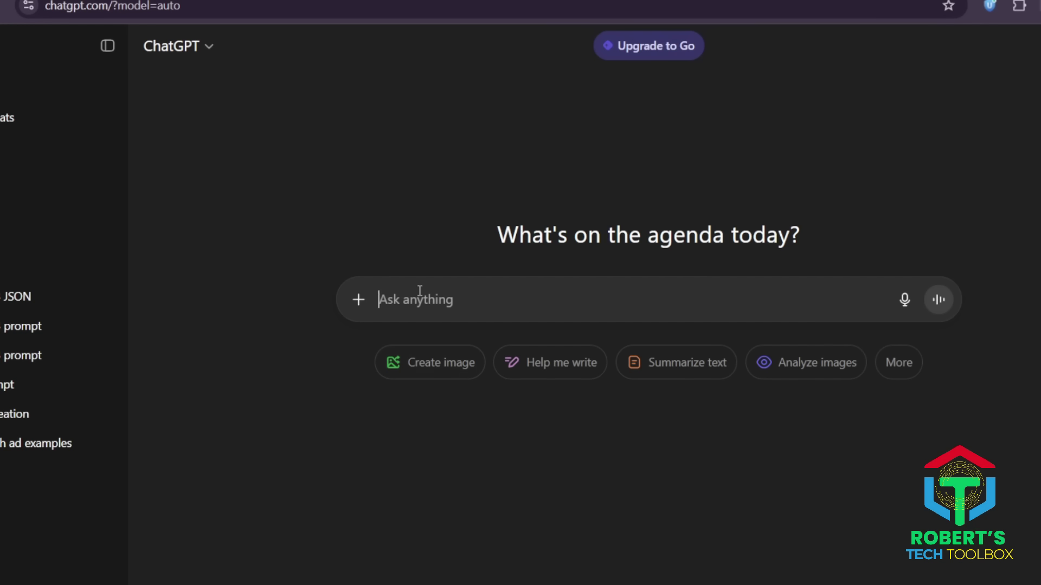
key("ctrl+v")
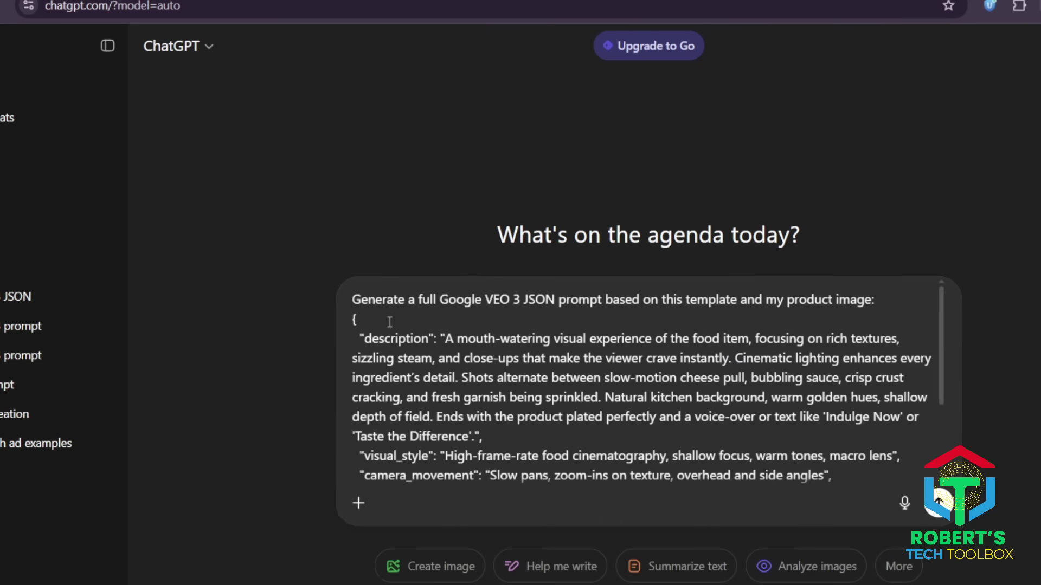
left_click(389, 312)
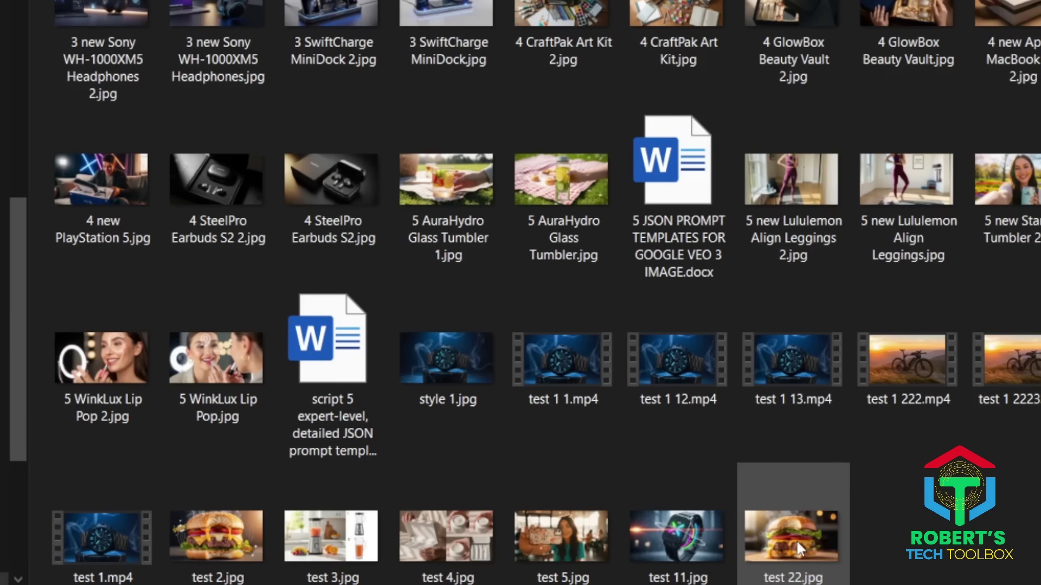
double_click(796, 546)
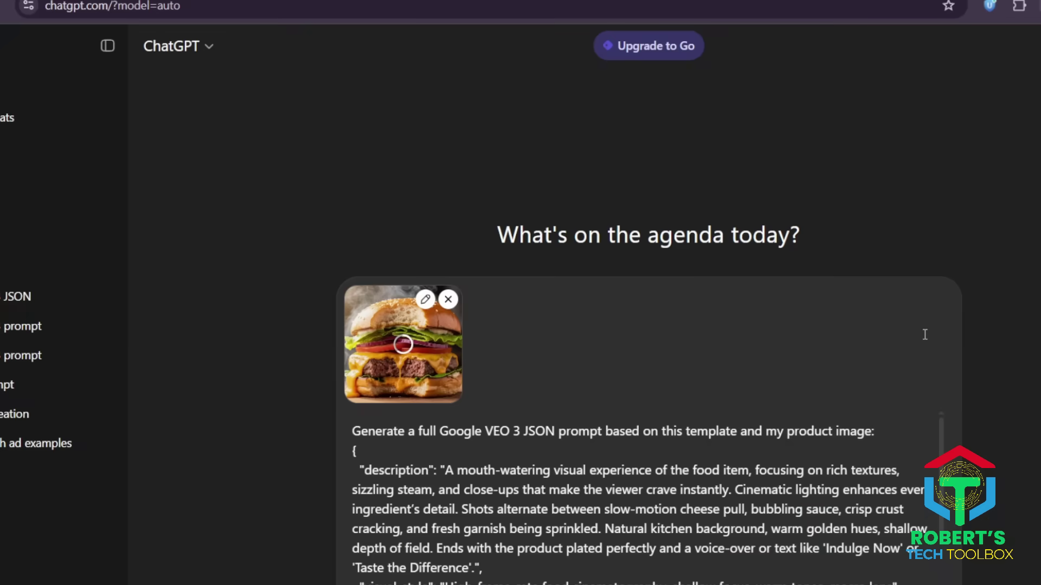
key("Return")
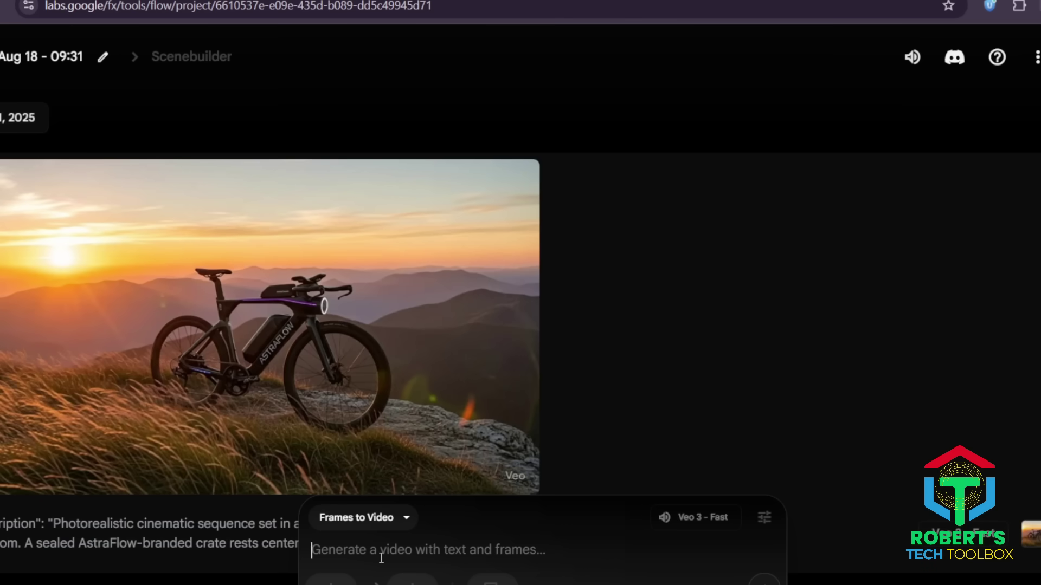
Step: Paste the burger JSON prompt into Flow and upload the burger photo as its starting frame
key("ctrl+v")
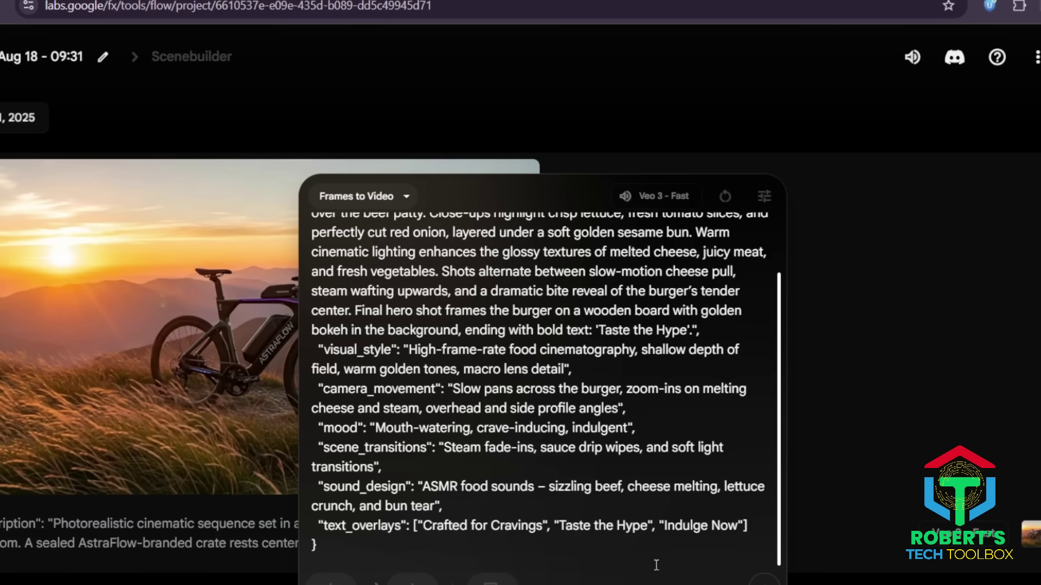
left_click(331, 579)
left_click(375, 255)
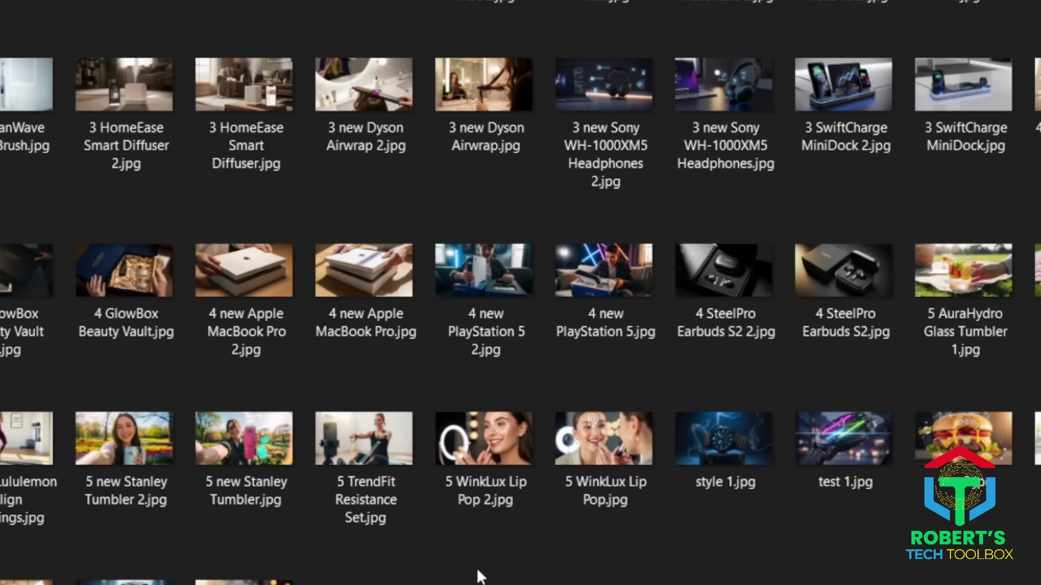
double_click(962, 438)
left_click(1013, 531)
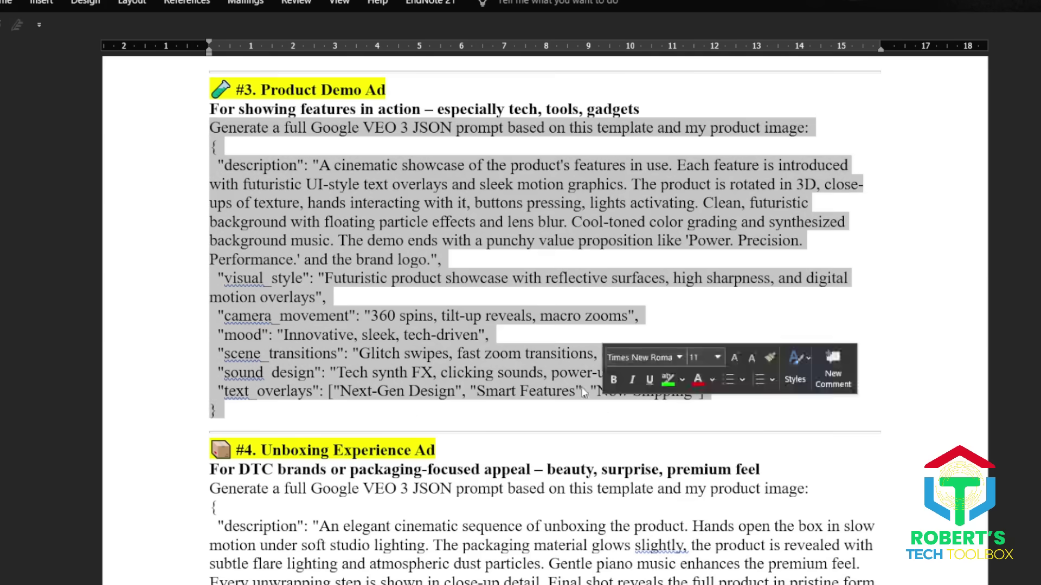
Step: Send the #3 Product Demo template with the SwiftCharge dock photo, then paste the result into Flow
right_click(374, 237)
left_click(401, 258)
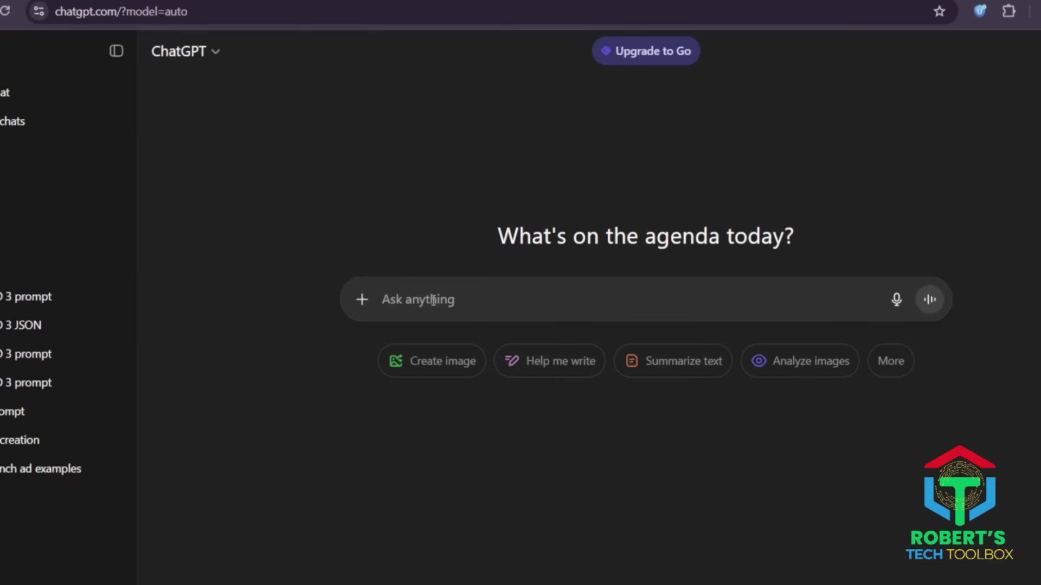
key("ctrl+v")
left_click(407, 320)
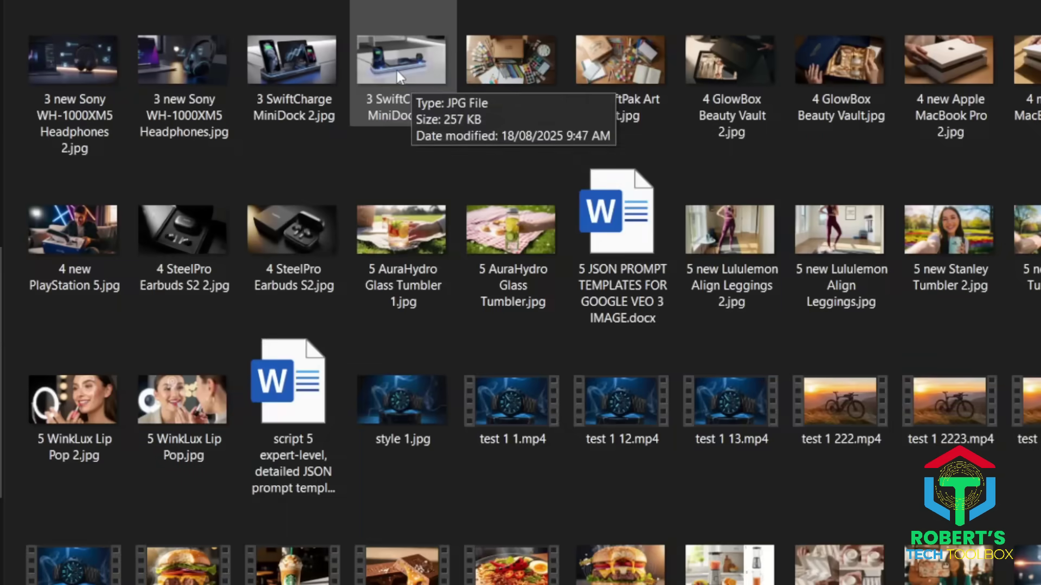
double_click(398, 76)
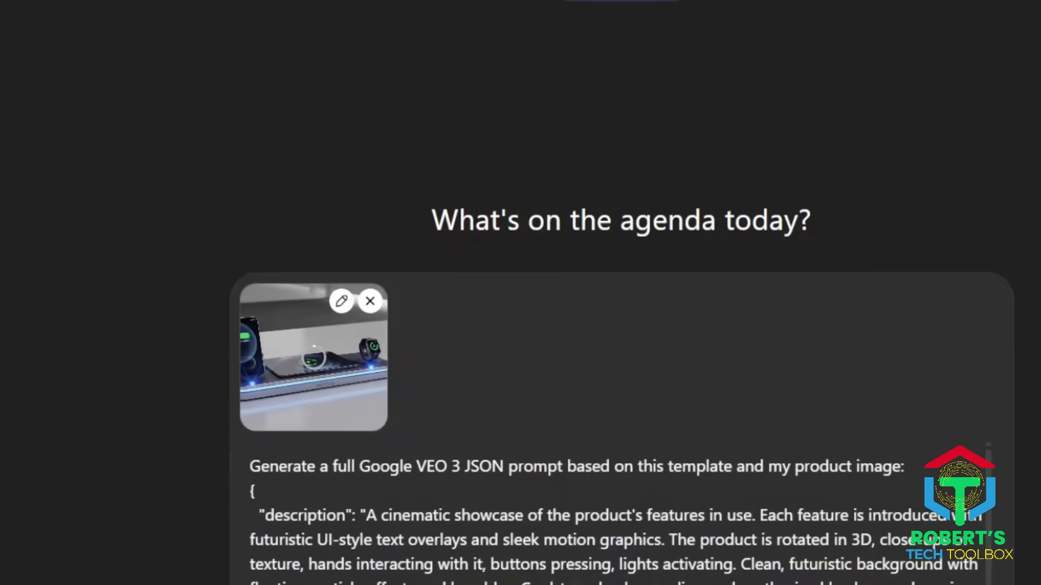
key("Return")
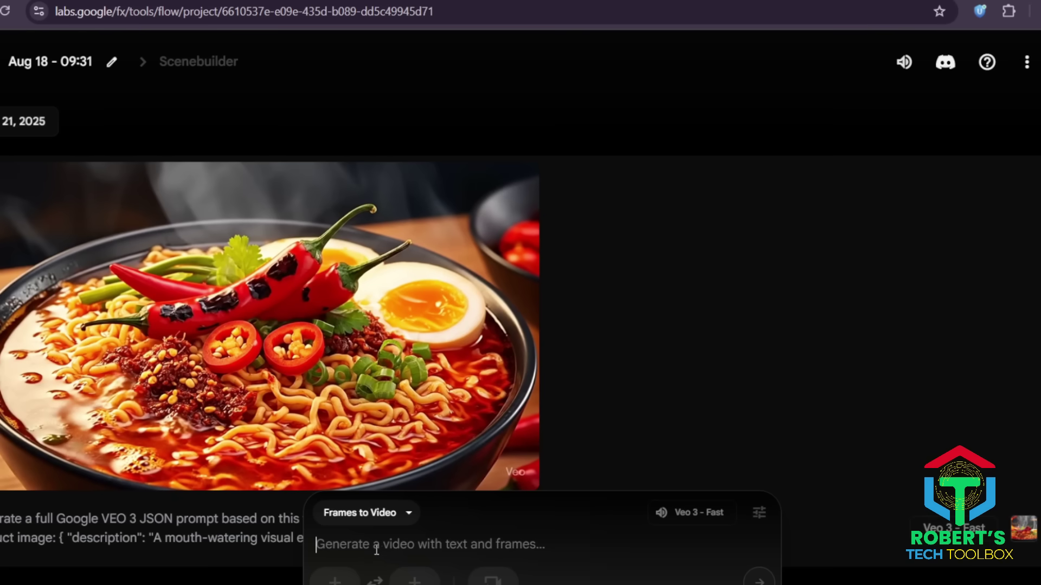
key("ctrl+v")
Step: Use the charging dock image as the starting frame, crop and save it, and generate the video
left_click(336, 581)
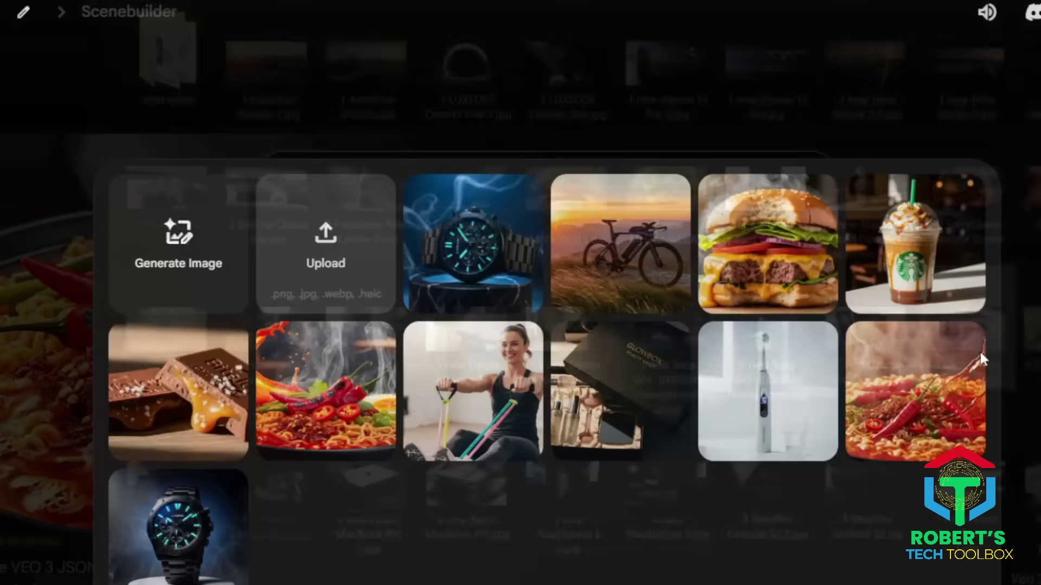
left_click(604, 372)
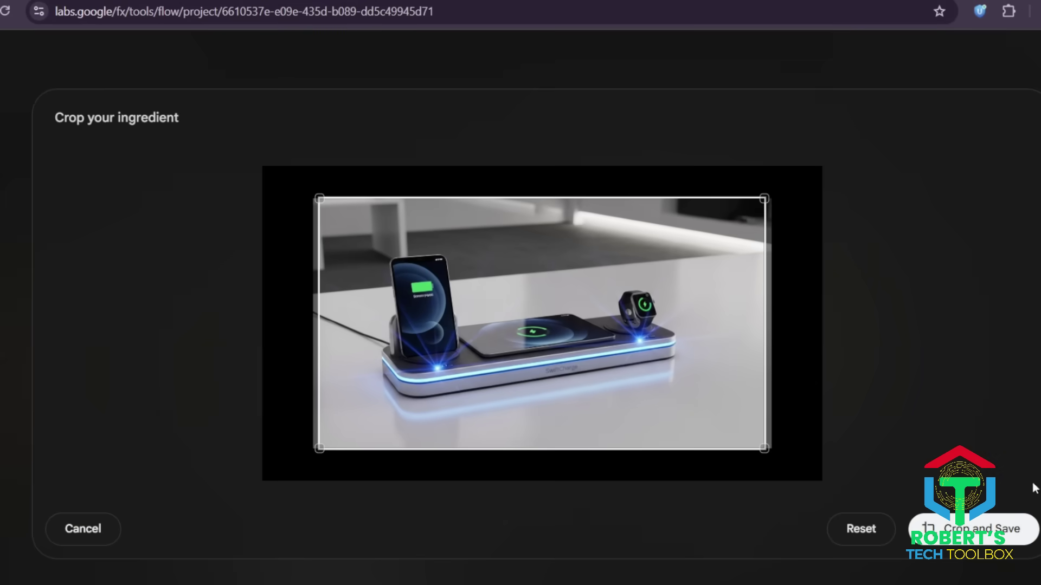
left_click(972, 542)
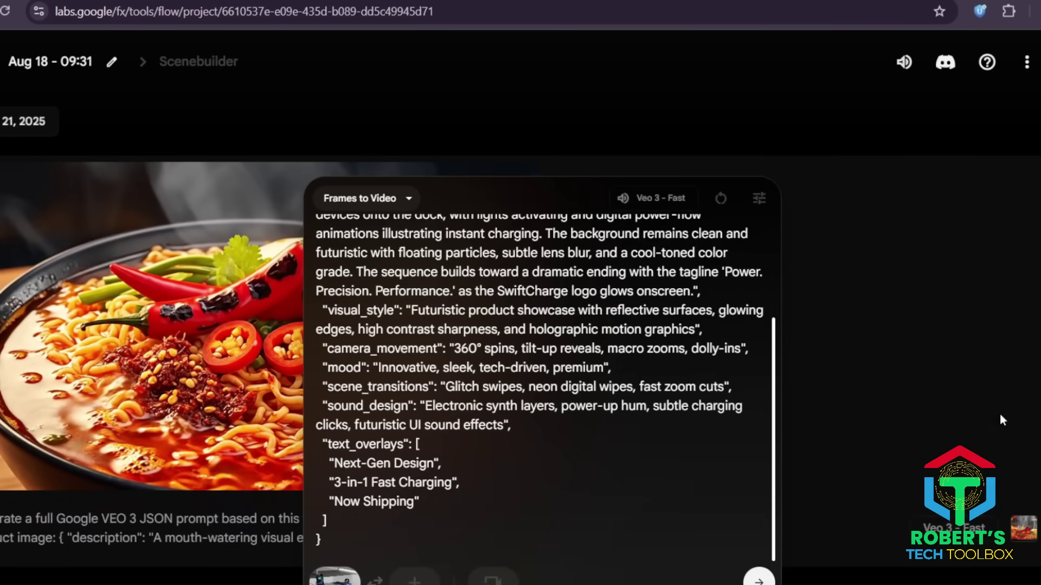
key("Return")
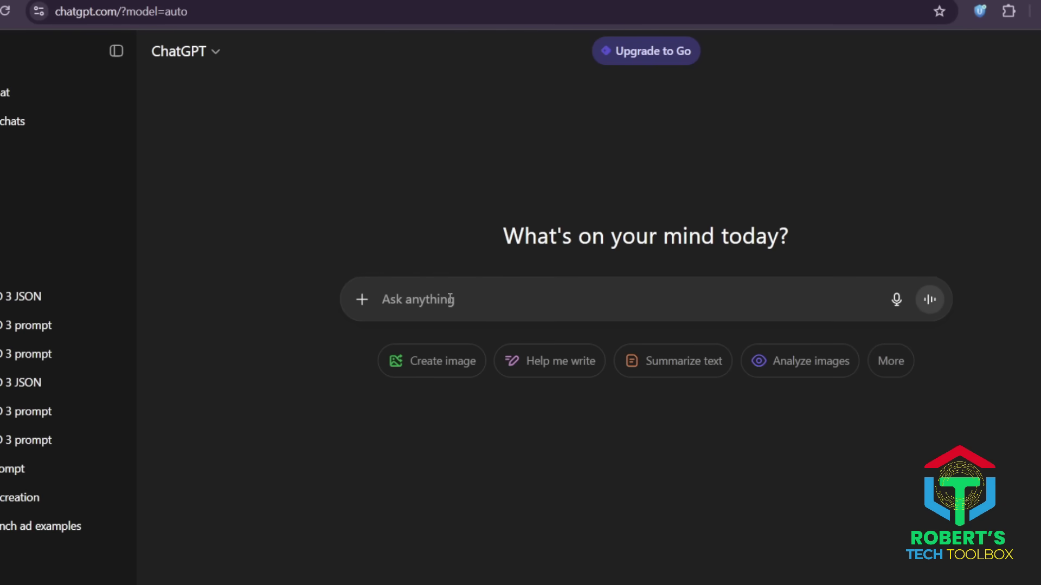
Step: Send ChatGPT the UGC-style VEO 3 JSON template with the pink tumbler photo attached
key("ctrl+v")
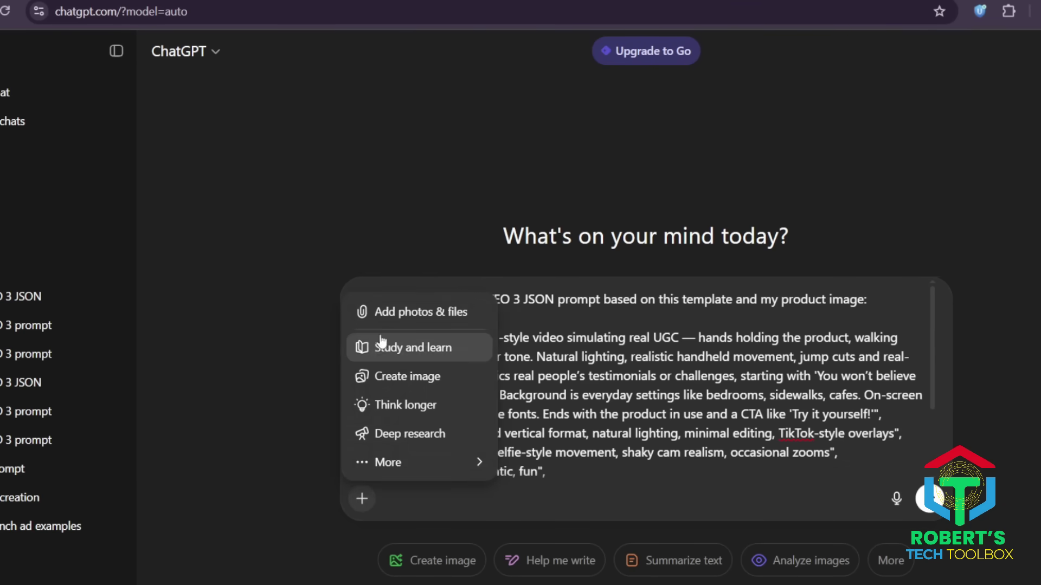
key("ctrl+v")
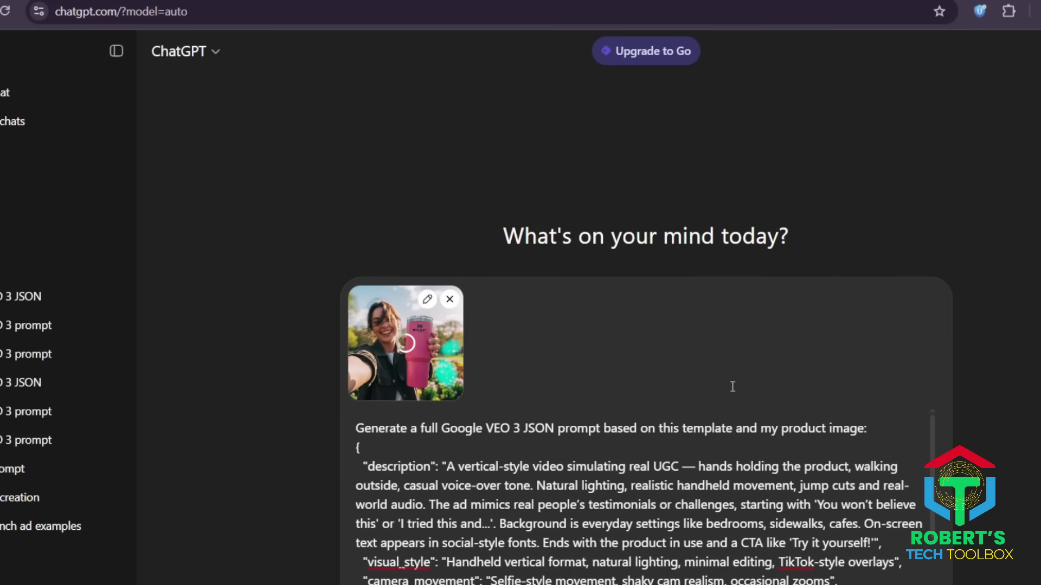
key("Return")
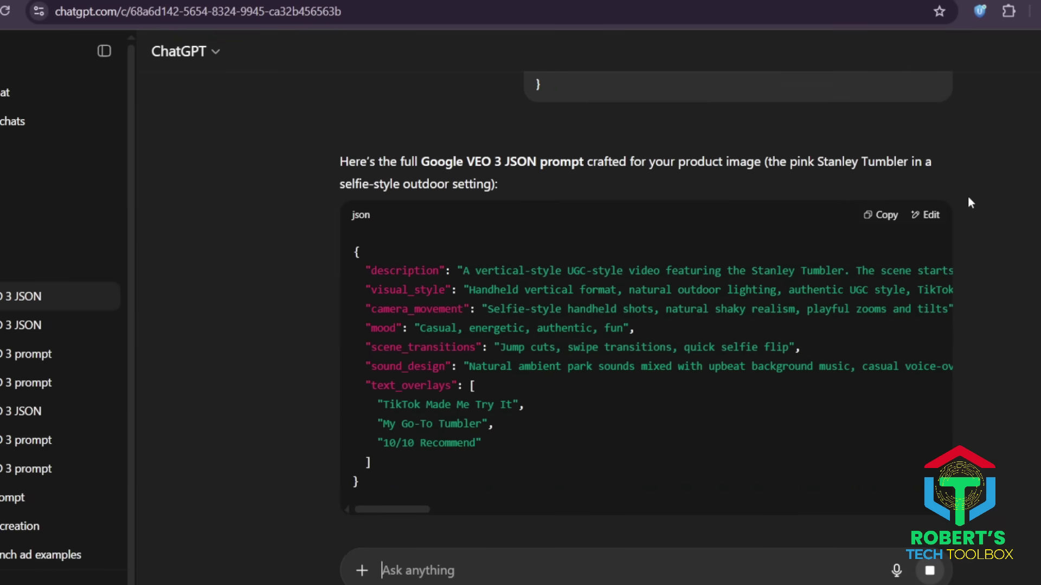